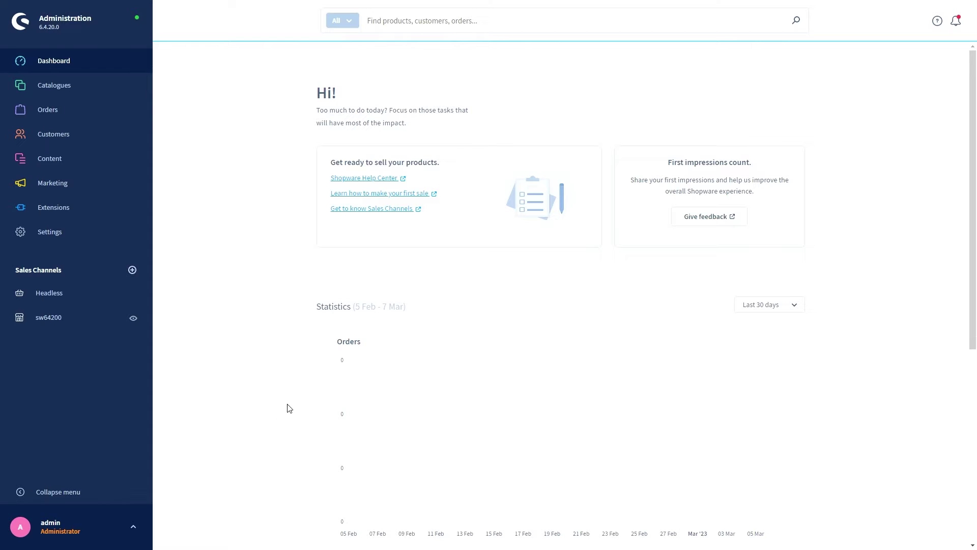
Step: Add a new sales channel of the Facebook type from the Sales Channels list
left_click(132, 272)
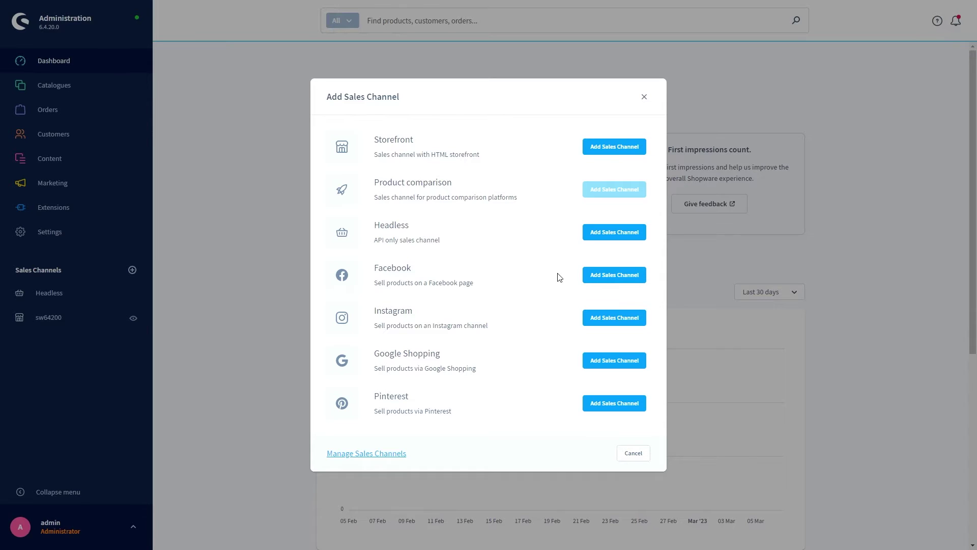
left_click(604, 276)
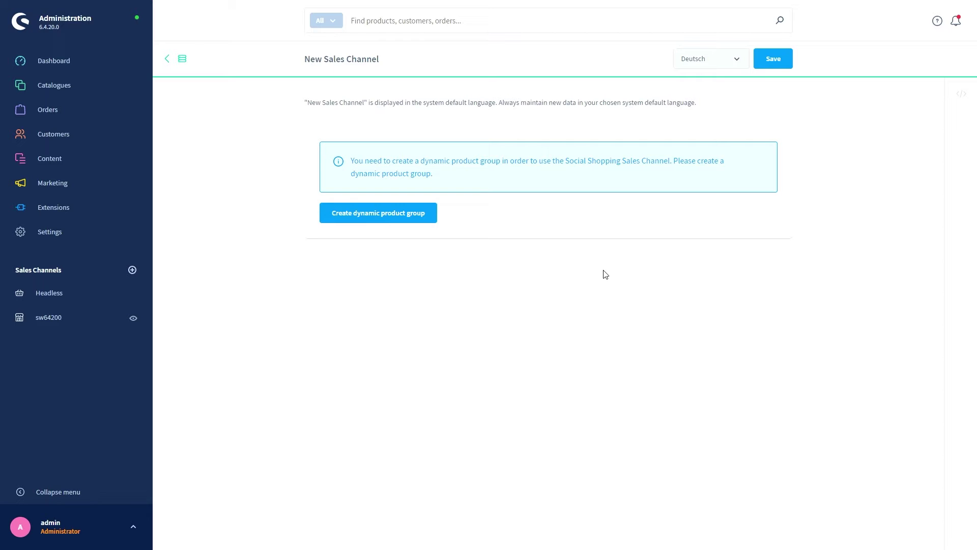
Step: Create a dynamic product group and name it 'Facebook'
left_click(410, 218)
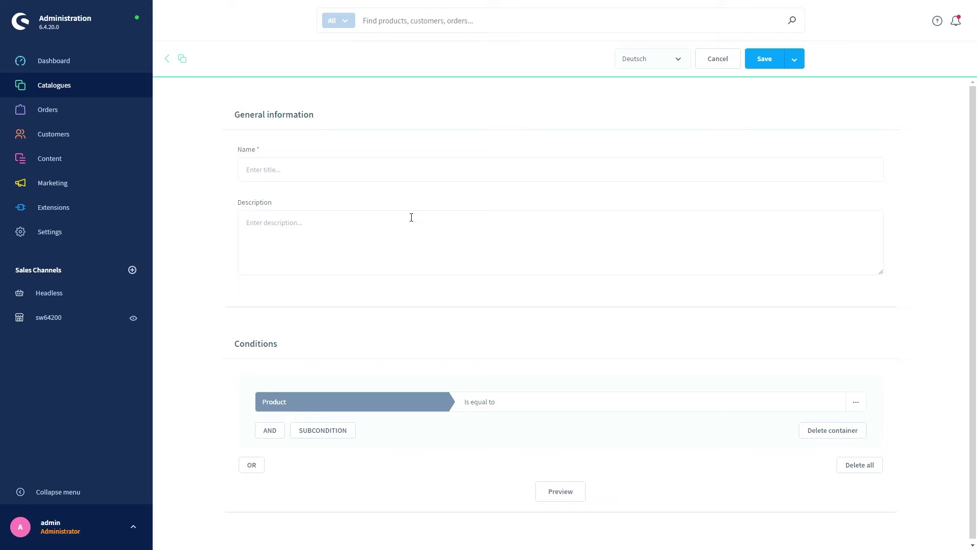
left_click(397, 173)
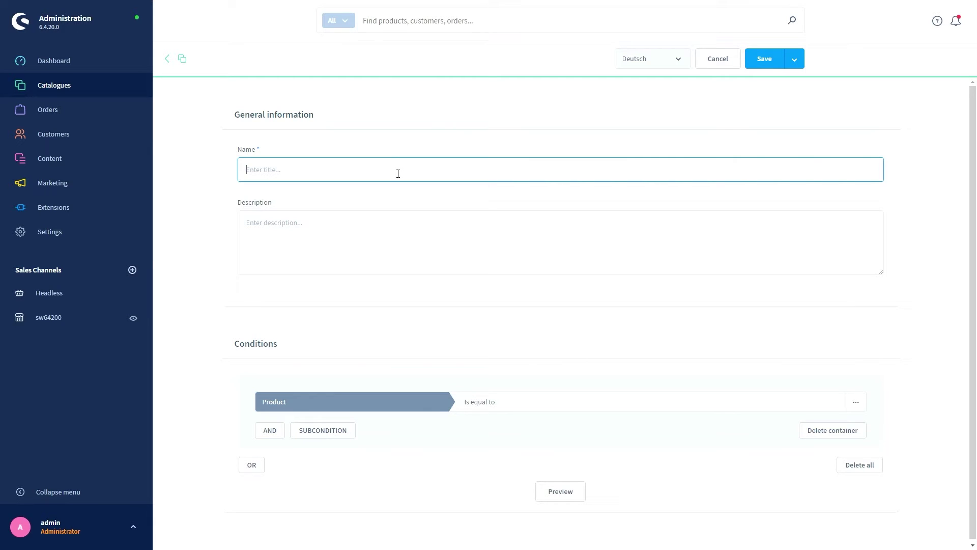
type("Facebook")
left_click(375, 248)
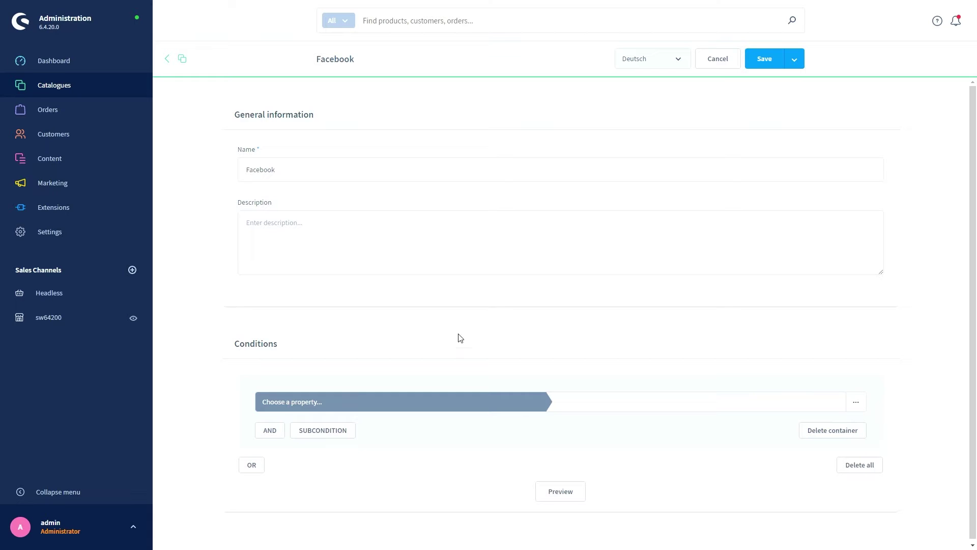
Step: Set the group's condition to Product is equal to 'Test 1' and save the group
left_click(339, 402)
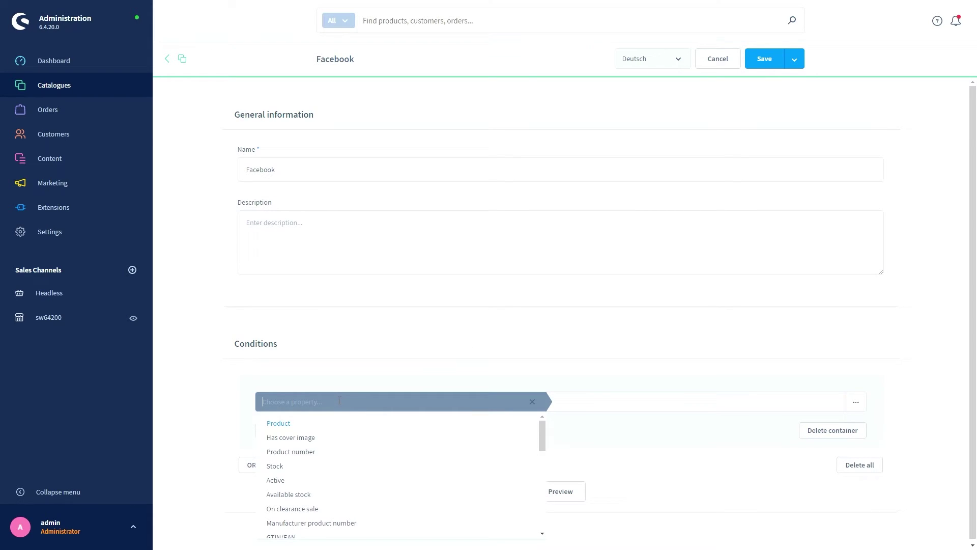
left_click(304, 423)
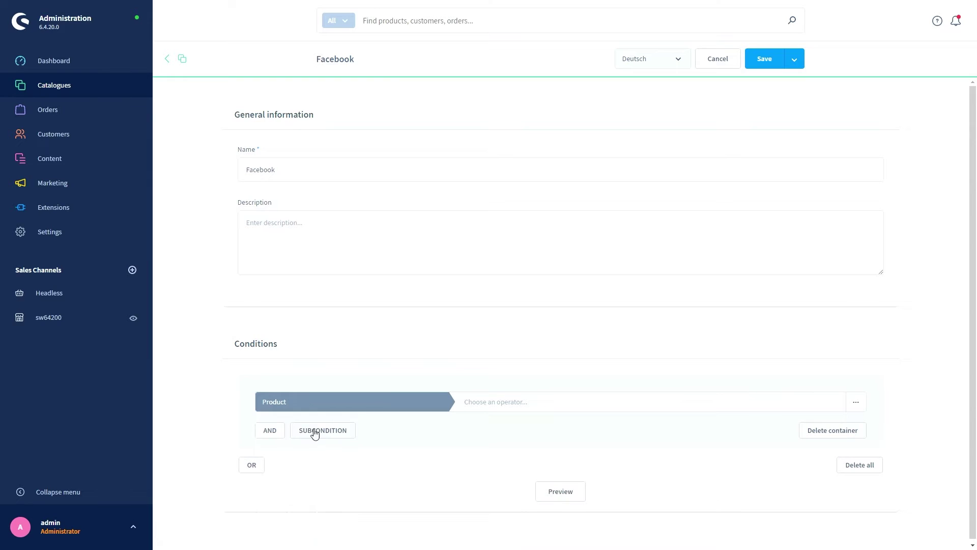
left_click(496, 403)
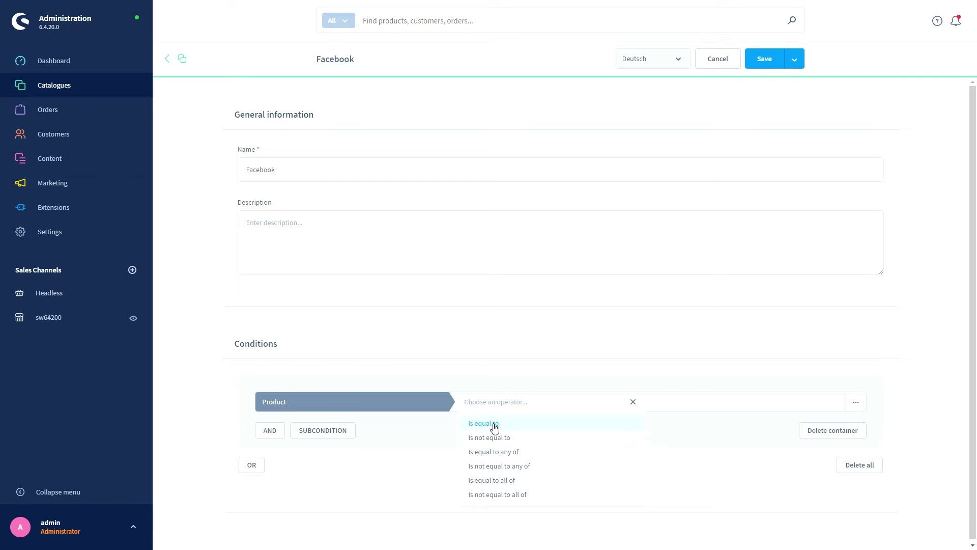
left_click(494, 426)
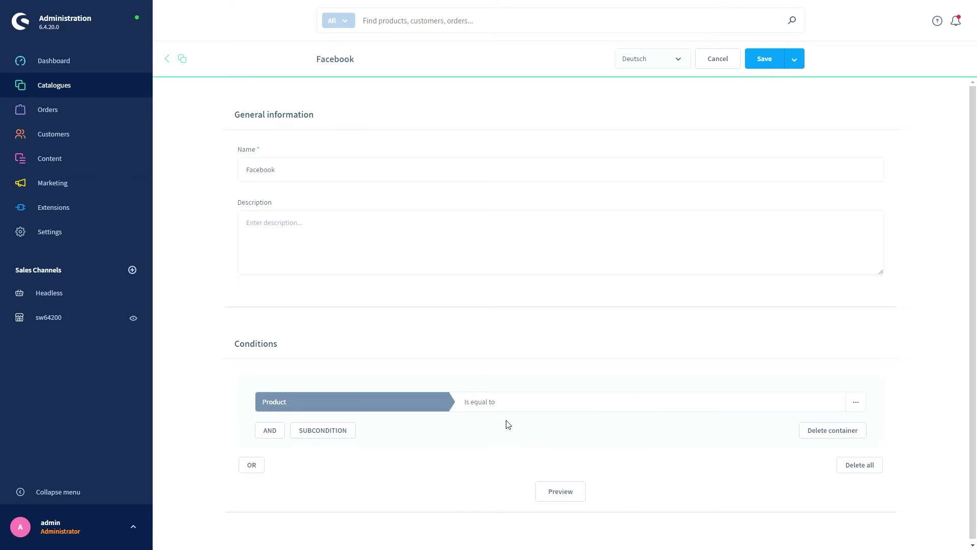
left_click(707, 406)
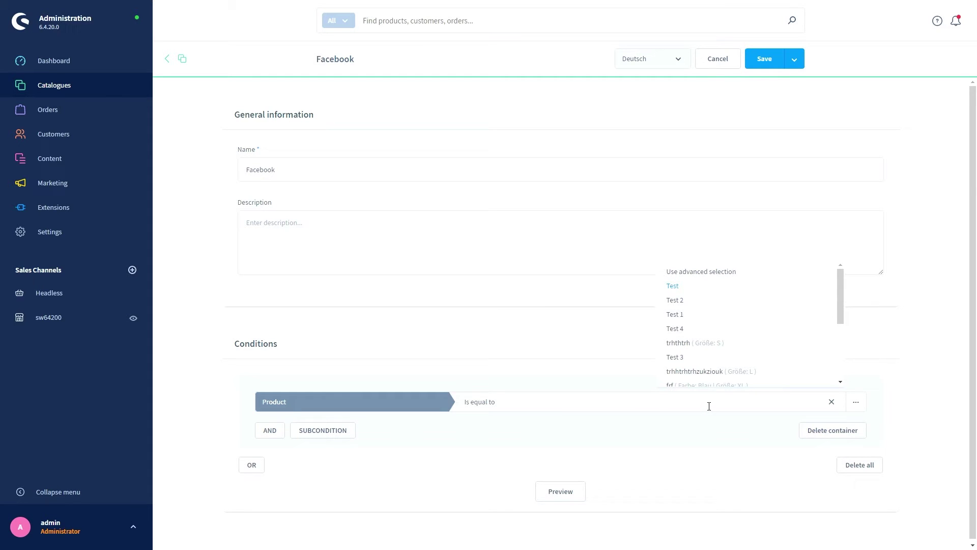
left_click(681, 319)
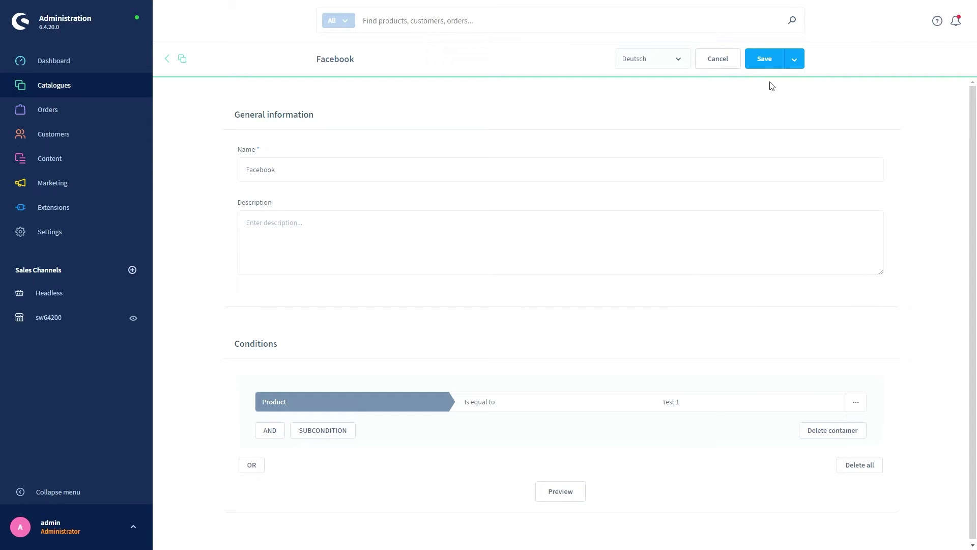
left_click(759, 63)
Step: Preview the Facebook group for the sw64200 channel, confirm it matches Test 1, then return to the Dashboard
left_click(544, 495)
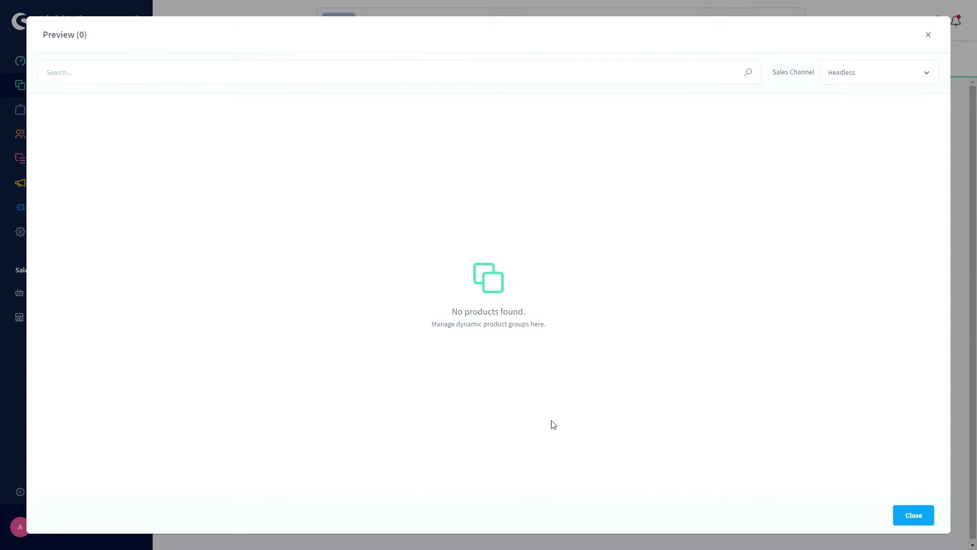
left_click(877, 72)
left_click(846, 111)
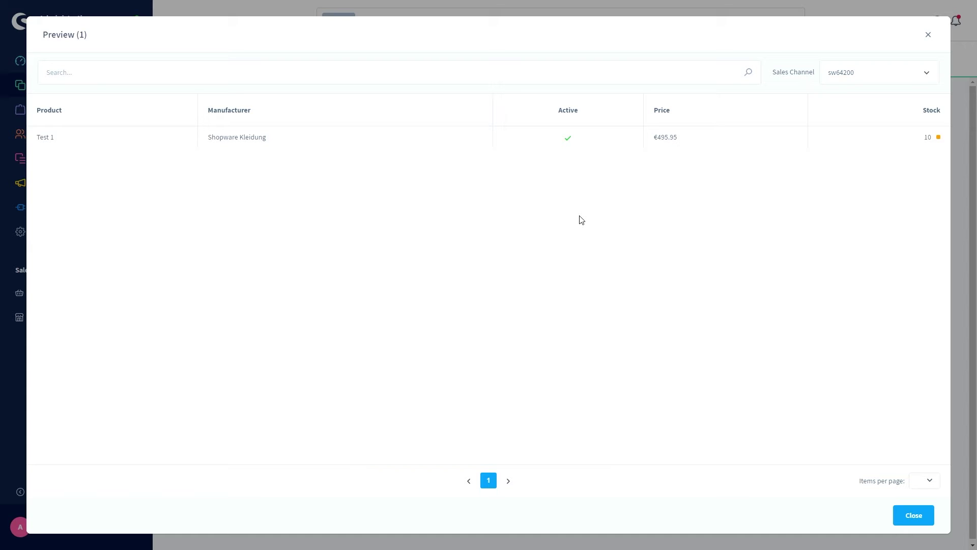
left_click(903, 514)
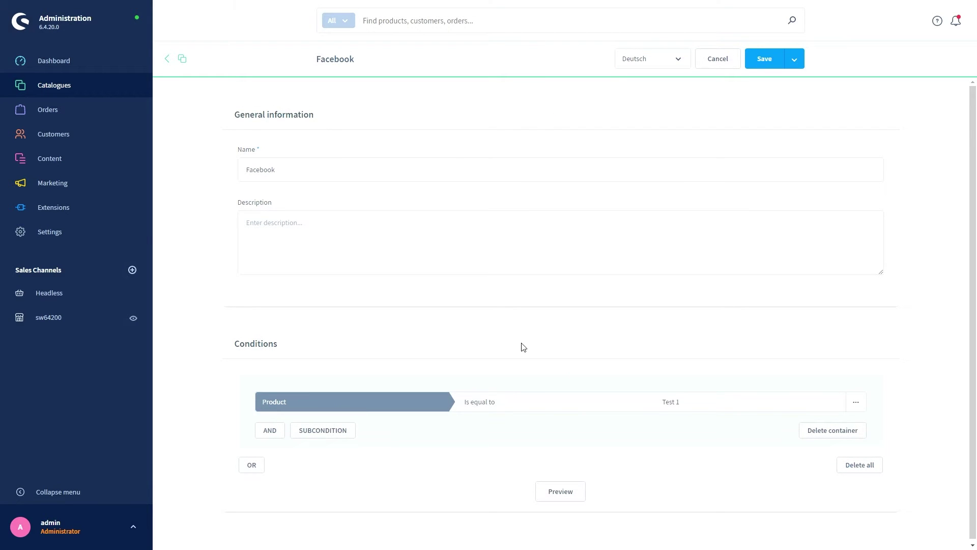
left_click(93, 65)
mouse_move(76, 85)
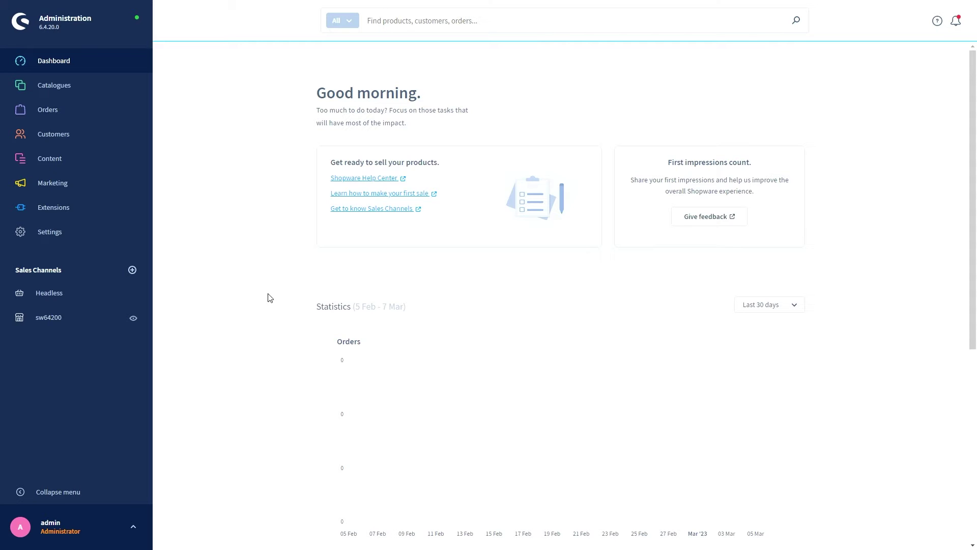
Step: Start another Facebook sales channel from the Sales Channels list
left_click(132, 270)
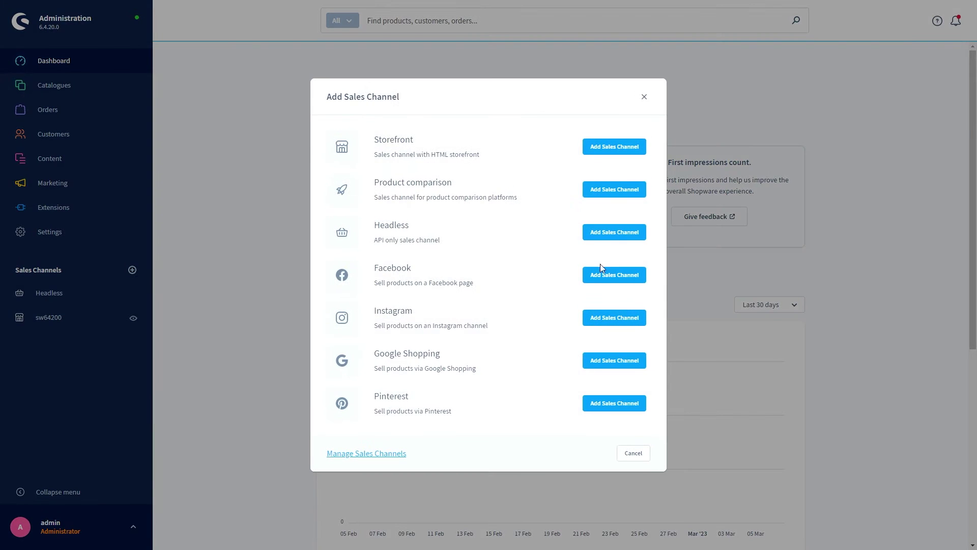
left_click(616, 274)
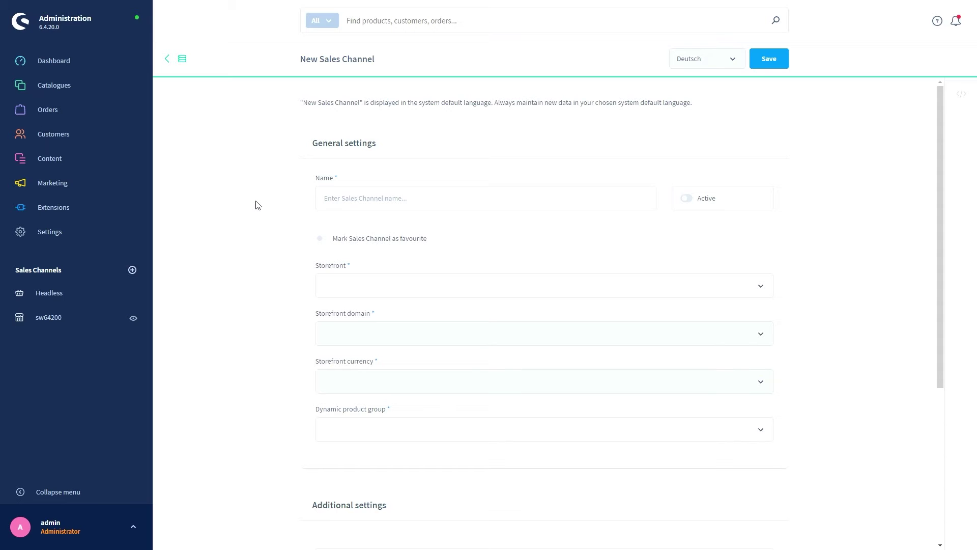
Step: Name the channel 'Facebook', make it active, and choose sw64200 storefront, its domain and the Facebook product group
left_click(370, 201)
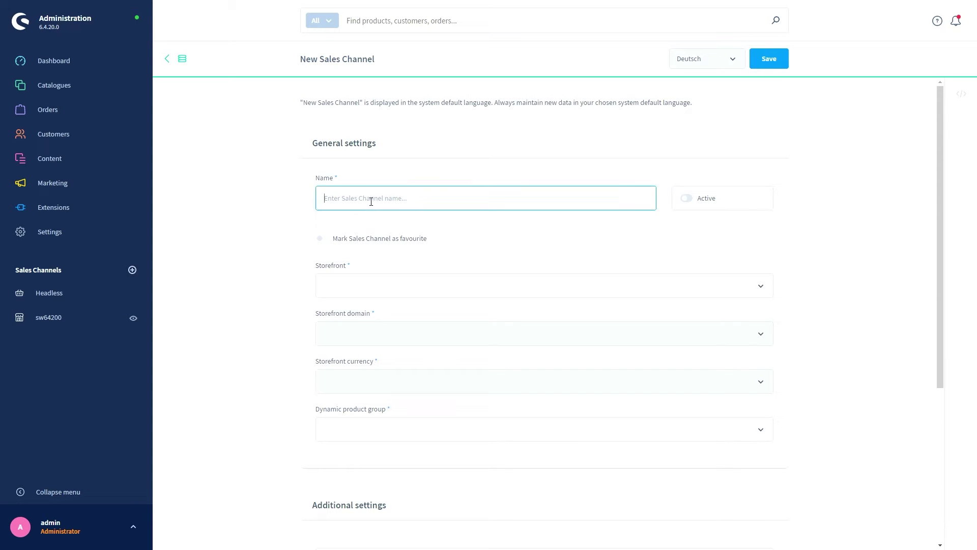
type("Face")
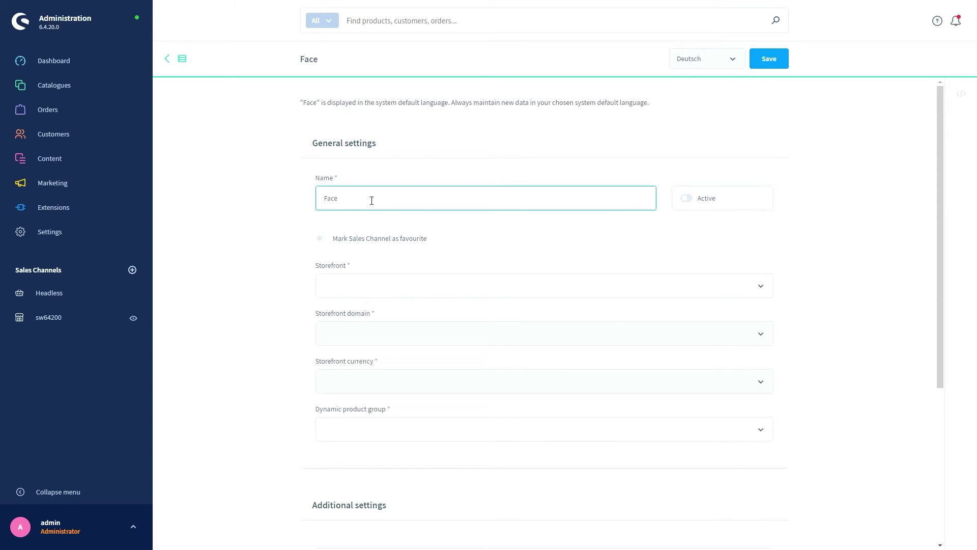
type("book")
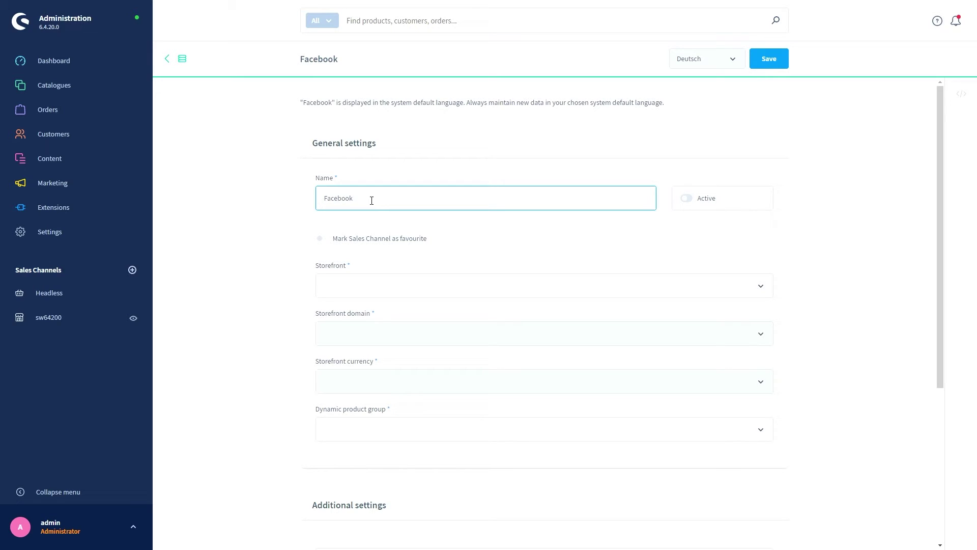
left_click(686, 198)
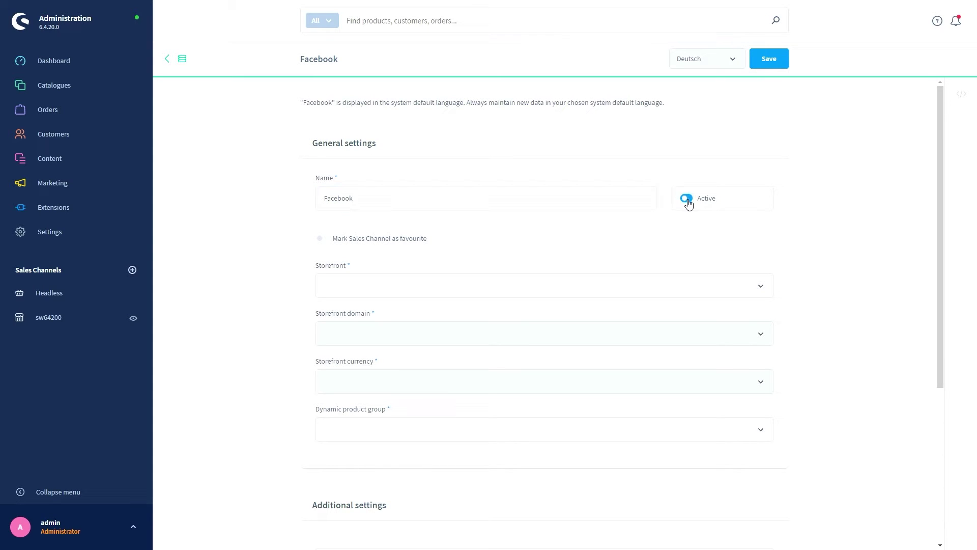
left_click(351, 291)
left_click(351, 313)
left_click(353, 339)
left_click(362, 363)
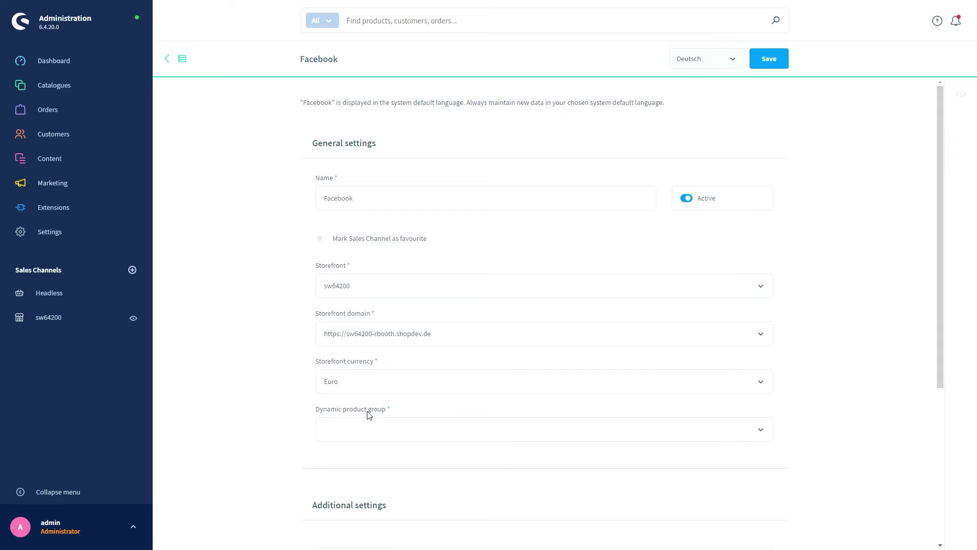
left_click(374, 427)
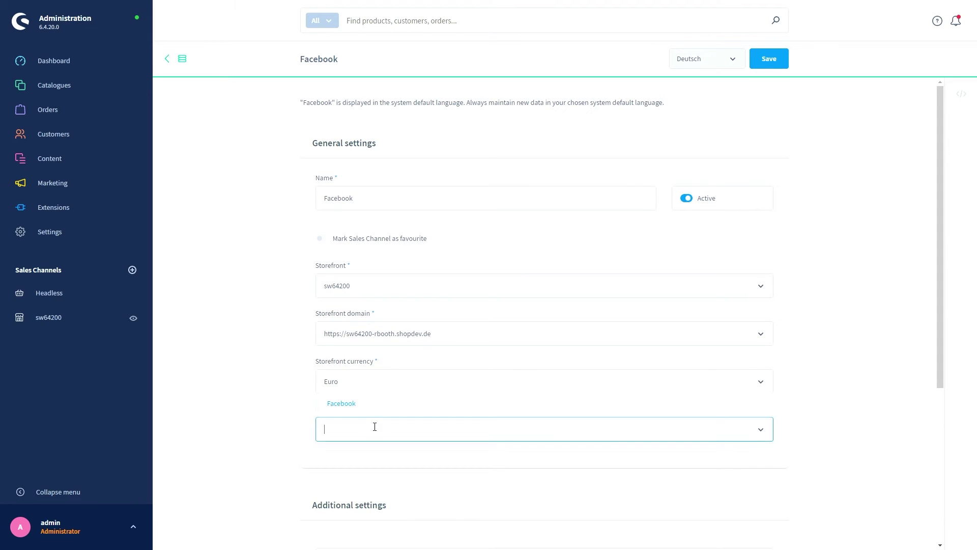
left_click(349, 404)
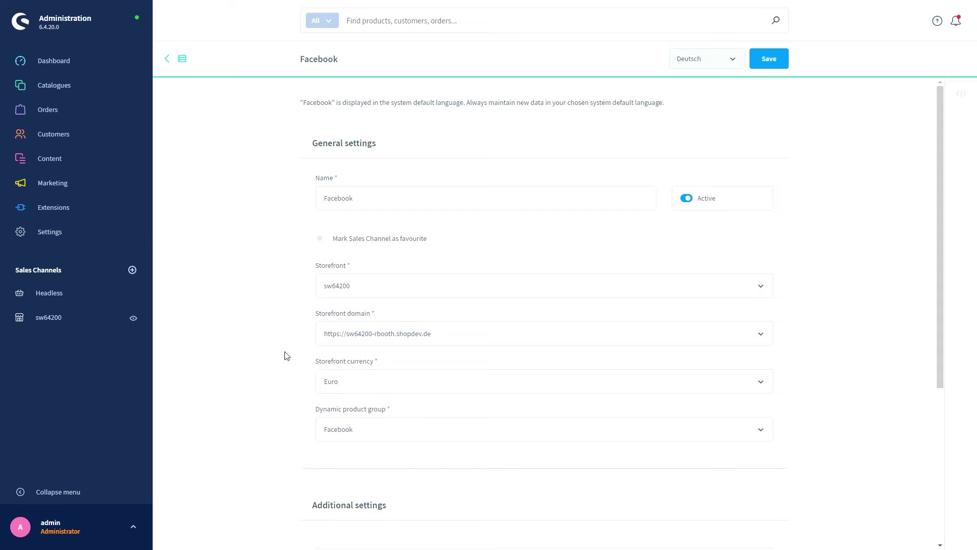
Step: Bring up the export Interval options under Additional settings, currently 1 day
scroll(285, 355, "down", 5)
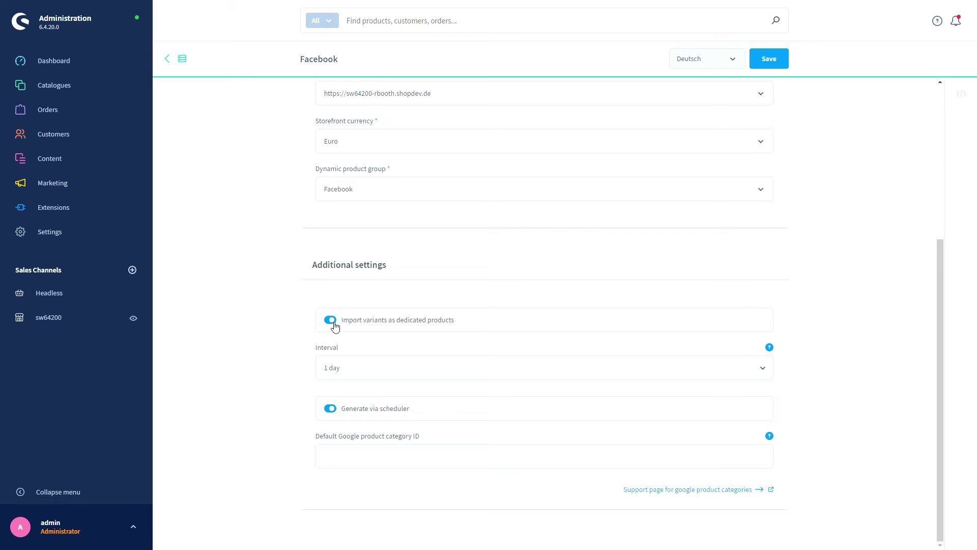
left_click(363, 374)
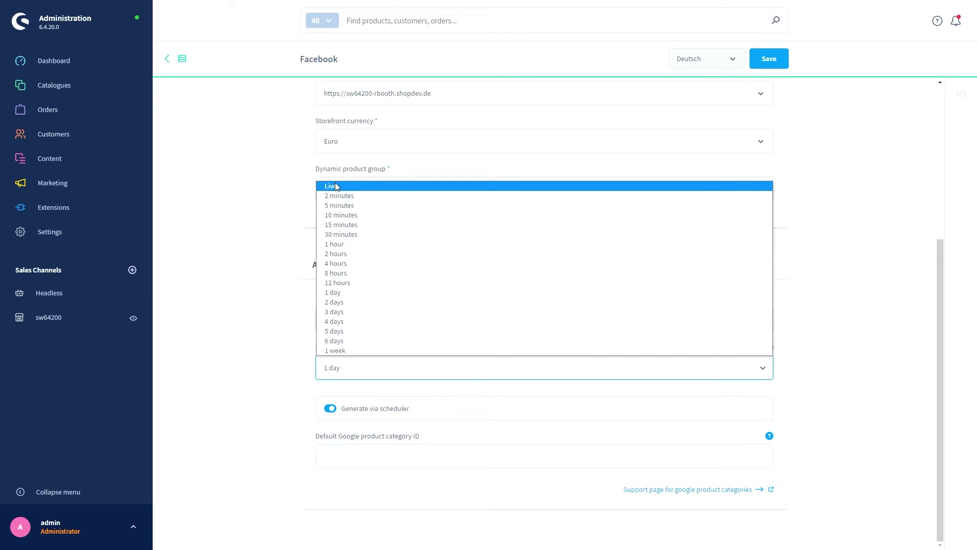
Step: Dismiss the Interval options, keeping the export interval at 1 day
left_click(293, 278)
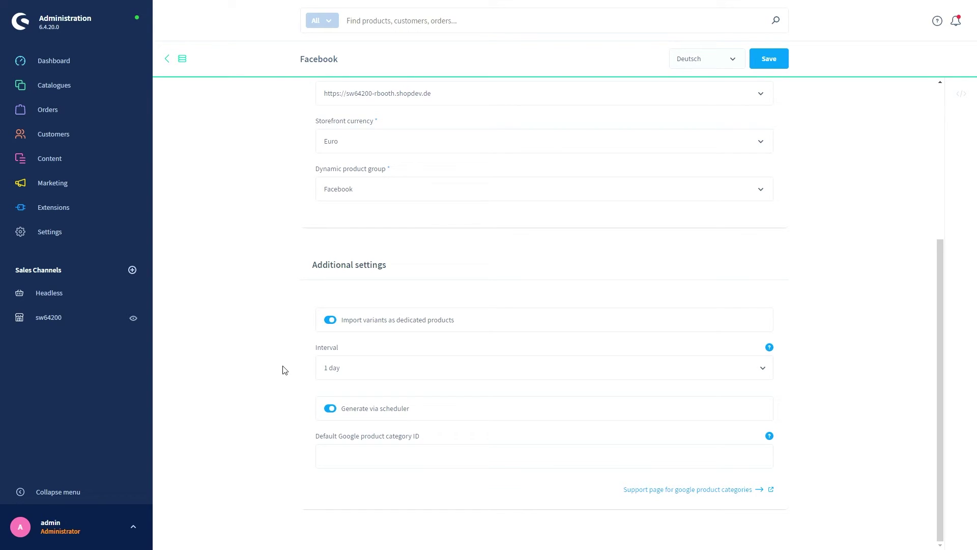
Step: Enter 1 as the default Google product category ID and save the Facebook channel
left_click(385, 465)
type("1")
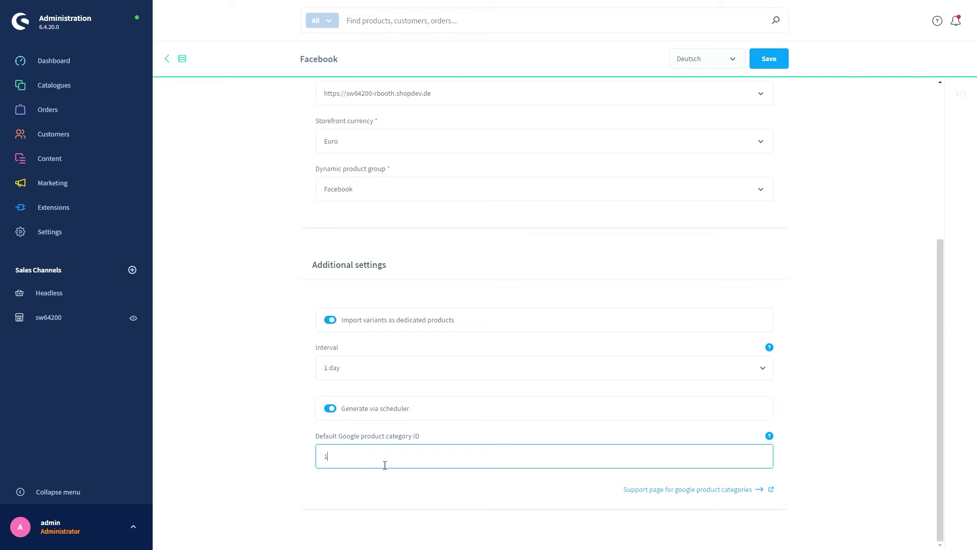
left_click(768, 65)
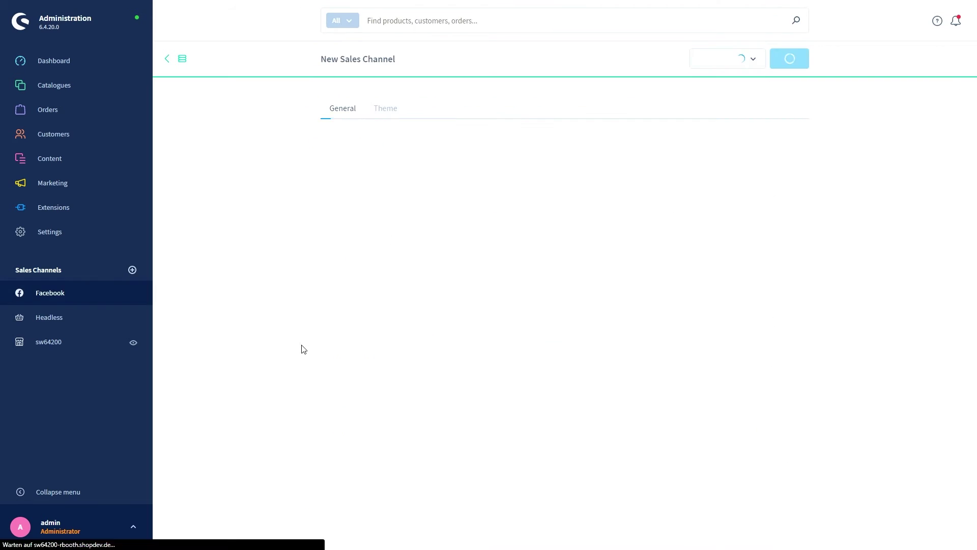
scroll(289, 351, "down", 8)
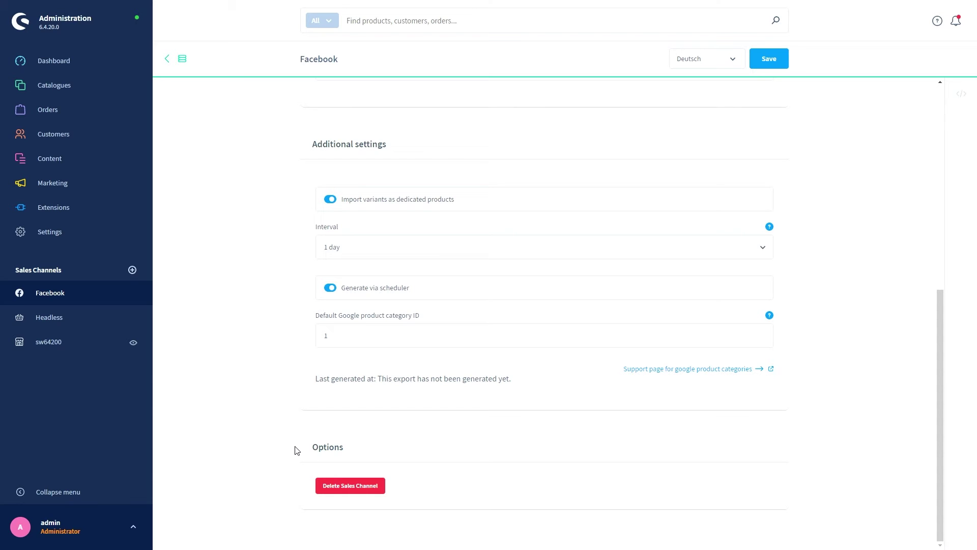
Step: View the Facebook channel's Statistics with its empty Orders, Customers and Turnover charts for 30 days
scroll(296, 449, "up", 8)
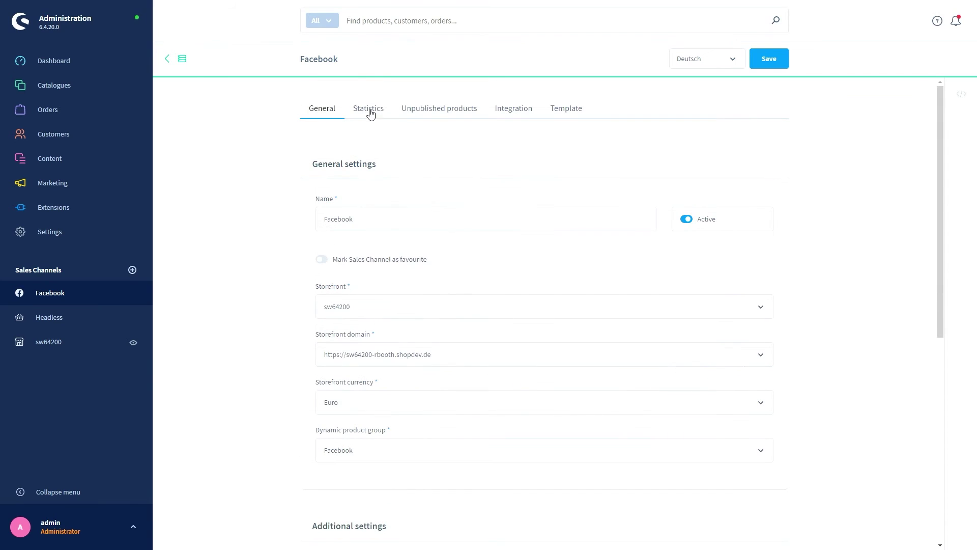
left_click(370, 114)
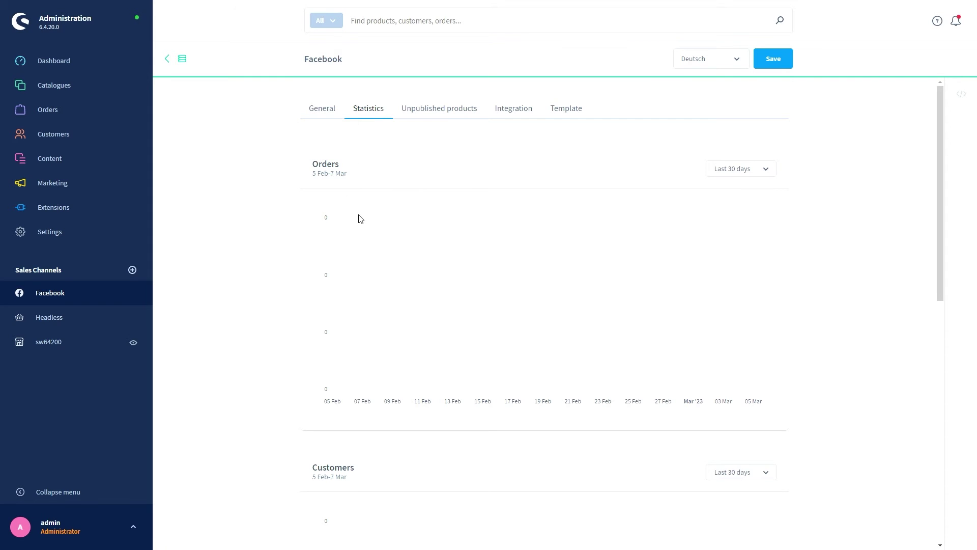
scroll(360, 222, "down", 6)
scroll(360, 222, "down", 4)
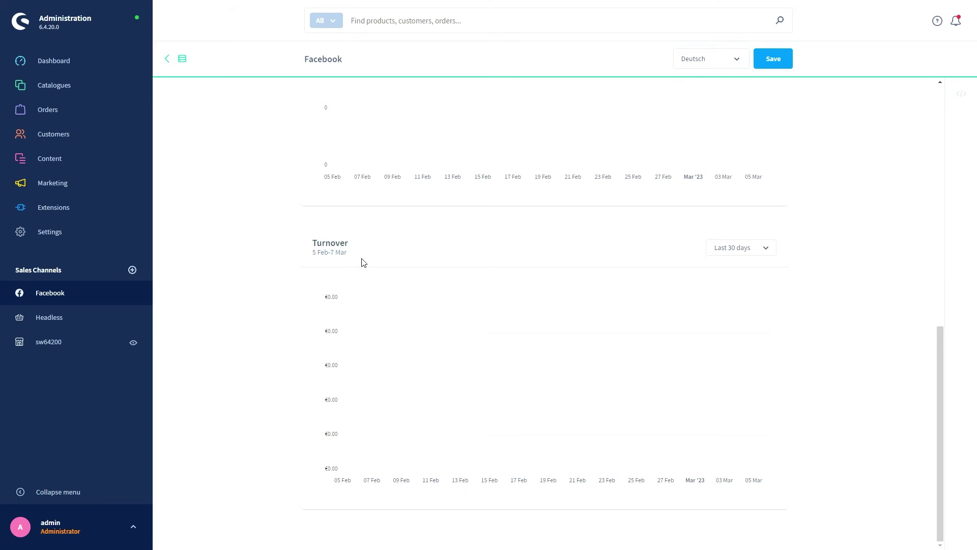
scroll(363, 262, "up", 10)
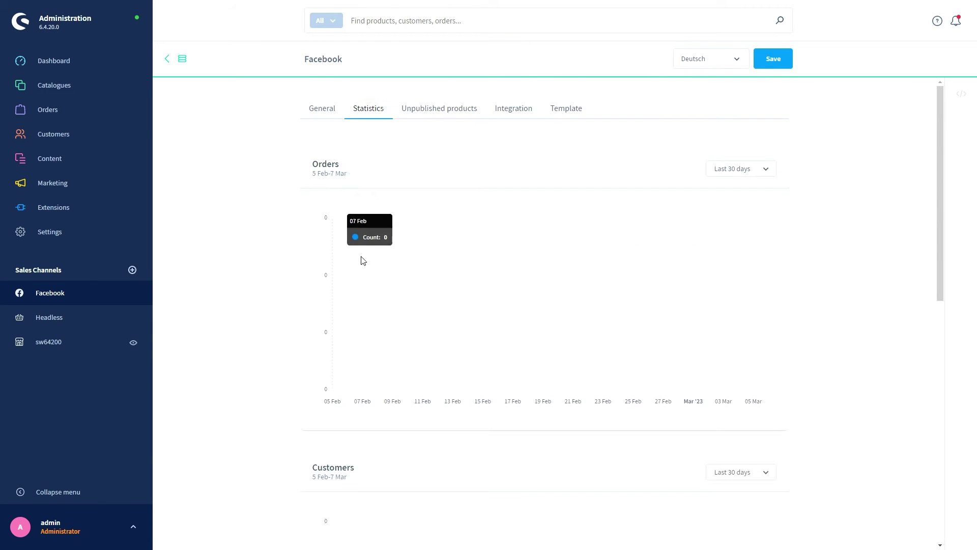
Step: Show the Facebook channel's Unpublished products tab, which notes products have not been validated yet
left_click(428, 114)
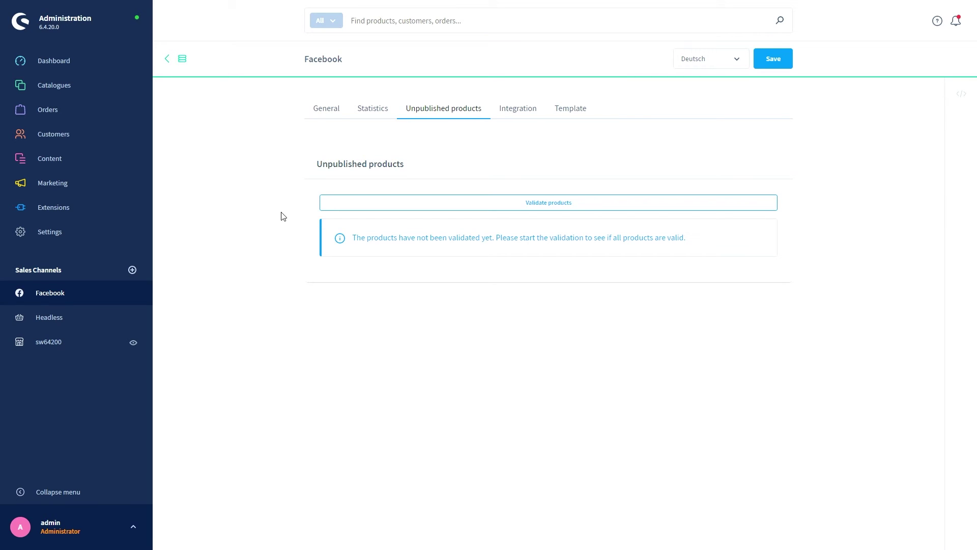
Step: Show the Facebook channel's Integration tab with the setup guide and product export URL
left_click(509, 113)
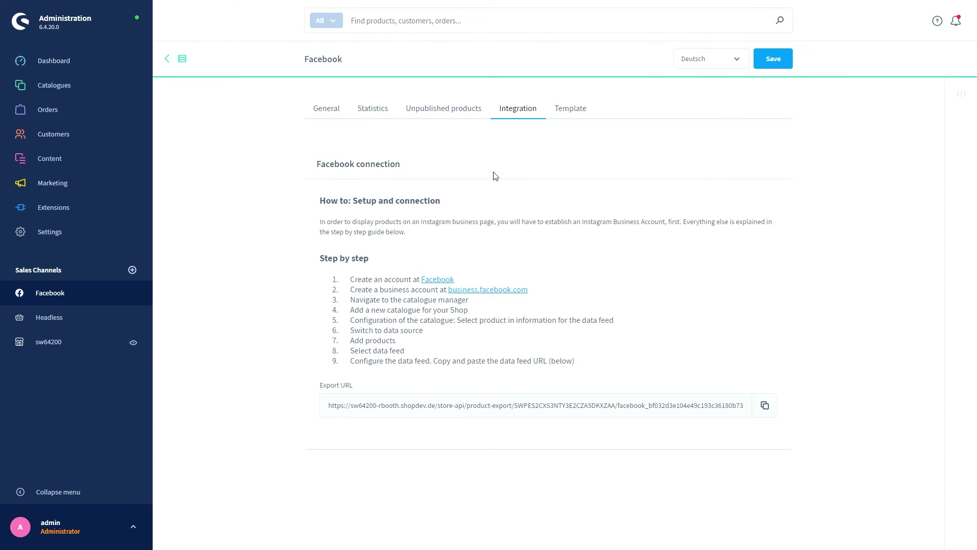
Step: Open the Facebook channel's Template tab and scroll to the Product row and Footer row XML
left_click(571, 115)
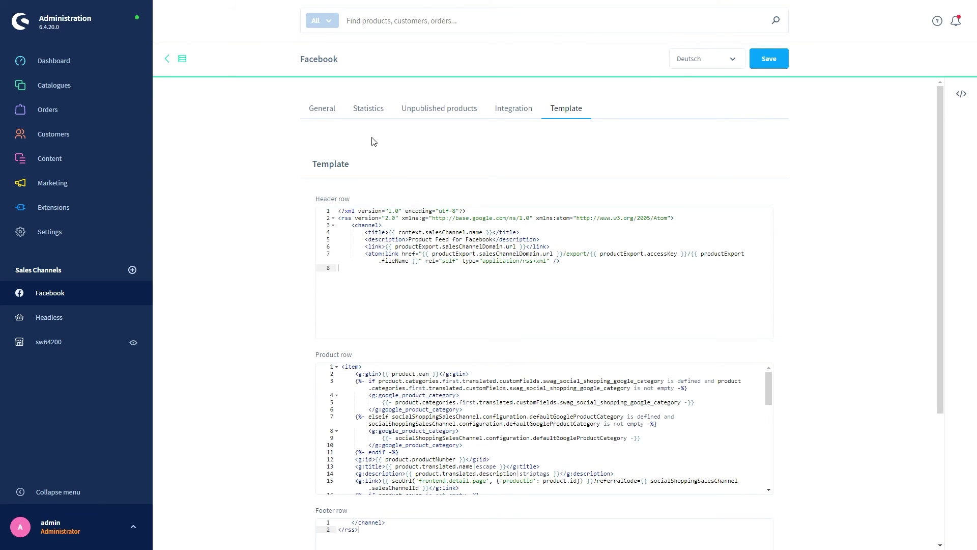
scroll(385, 140, "down", 1)
scroll(384, 140, "down", 2)
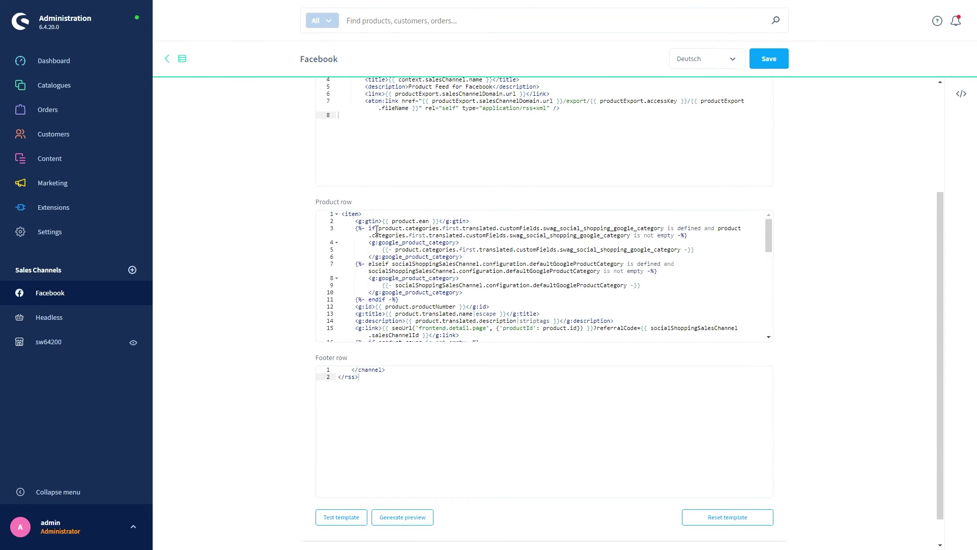
scroll(376, 231, "down", 1)
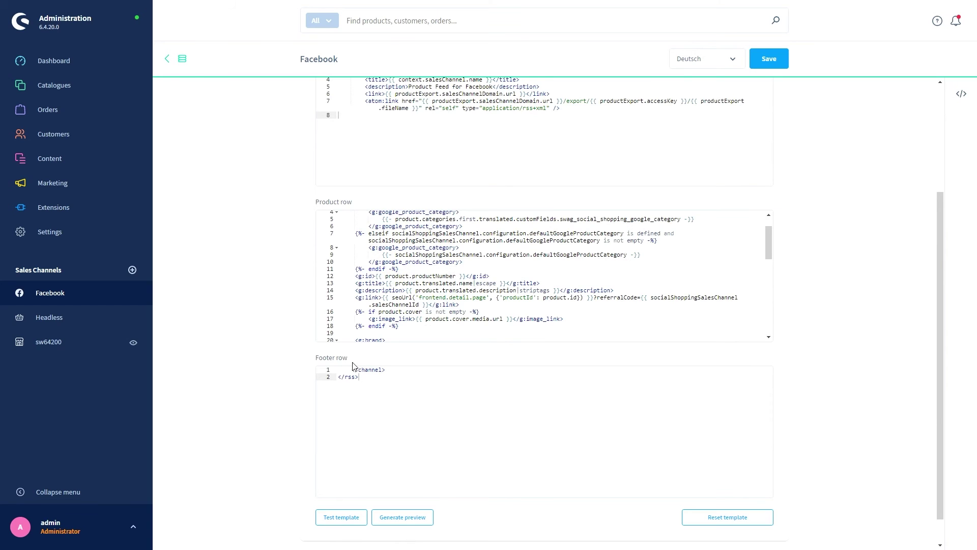
scroll(346, 230, "up", 3)
scroll(346, 230, "up", 3)
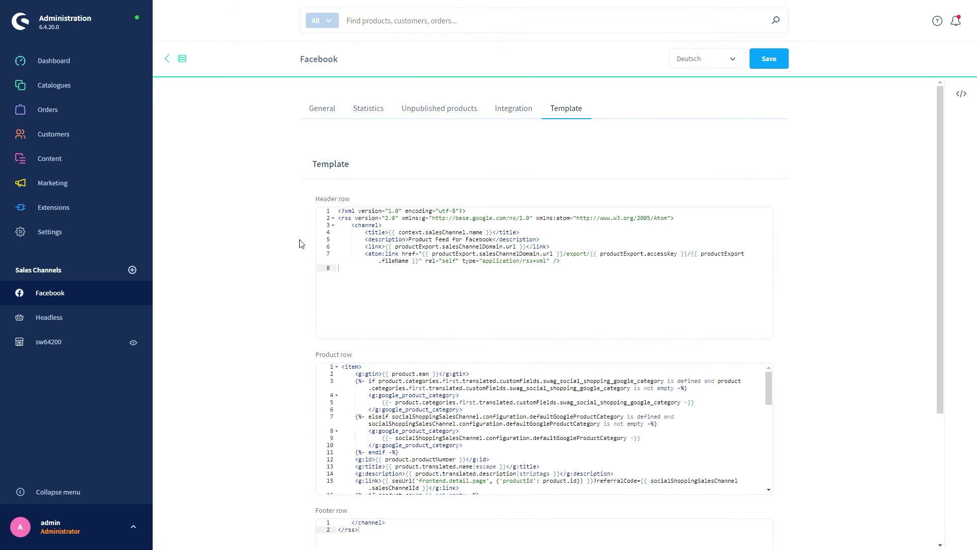
scroll(299, 243, "down", 3)
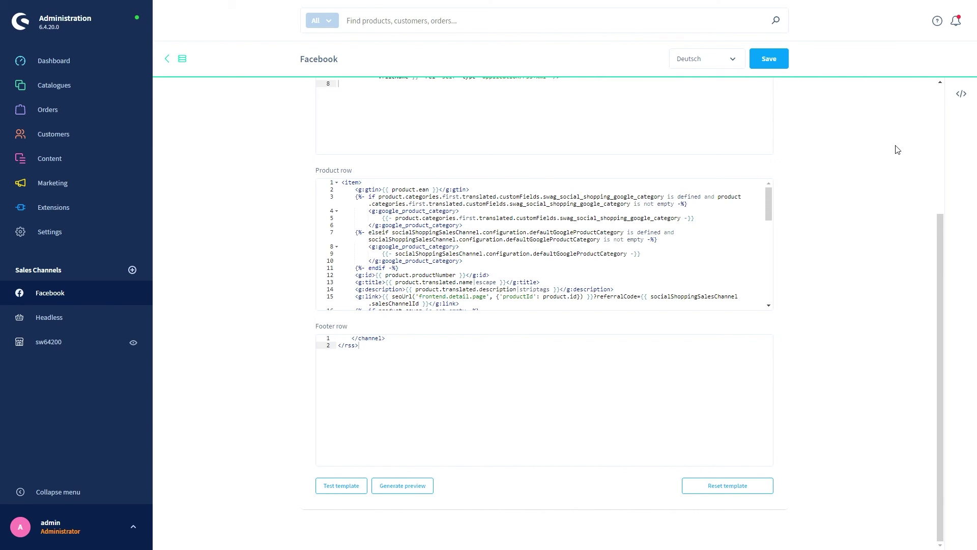
Step: Open the template Variables panel, expand productExport and copy the productStreamId variable
left_click(961, 95)
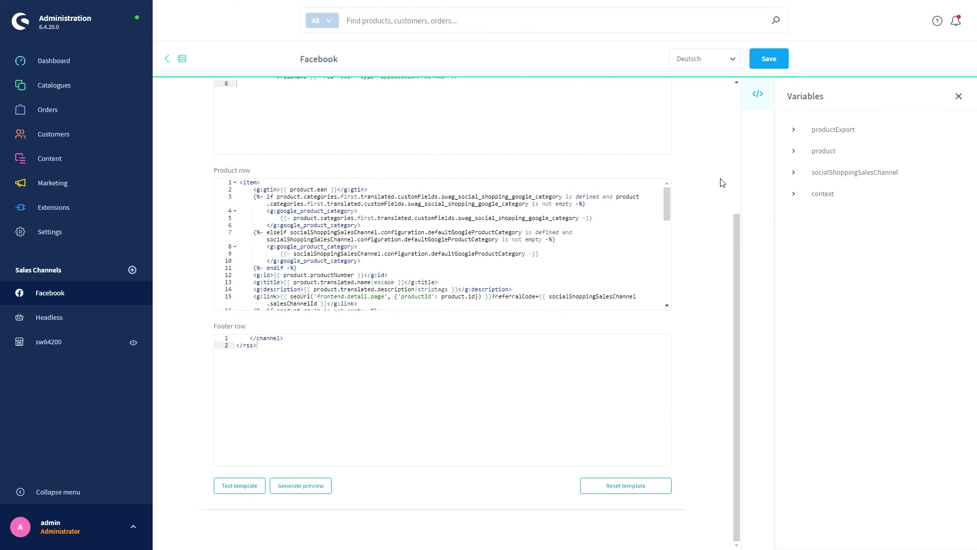
left_click(793, 131)
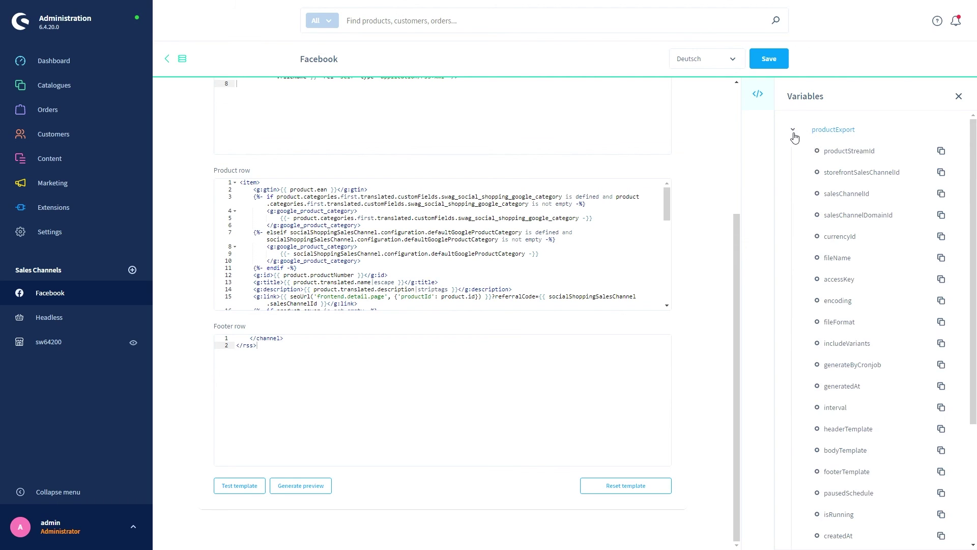
left_click(940, 152)
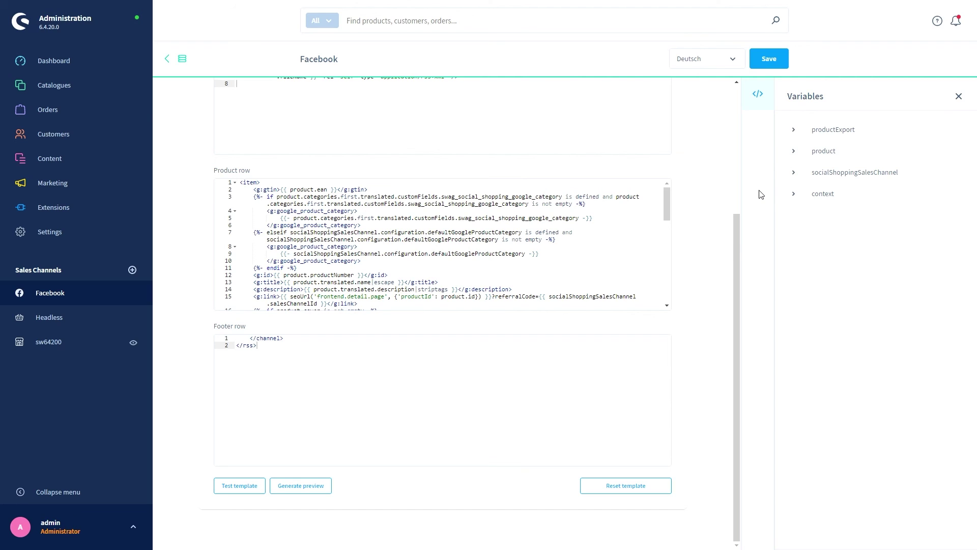
Step: Expand the socialShoppingSalesChannel variables, then scroll back up the Facebook template
left_click(794, 176)
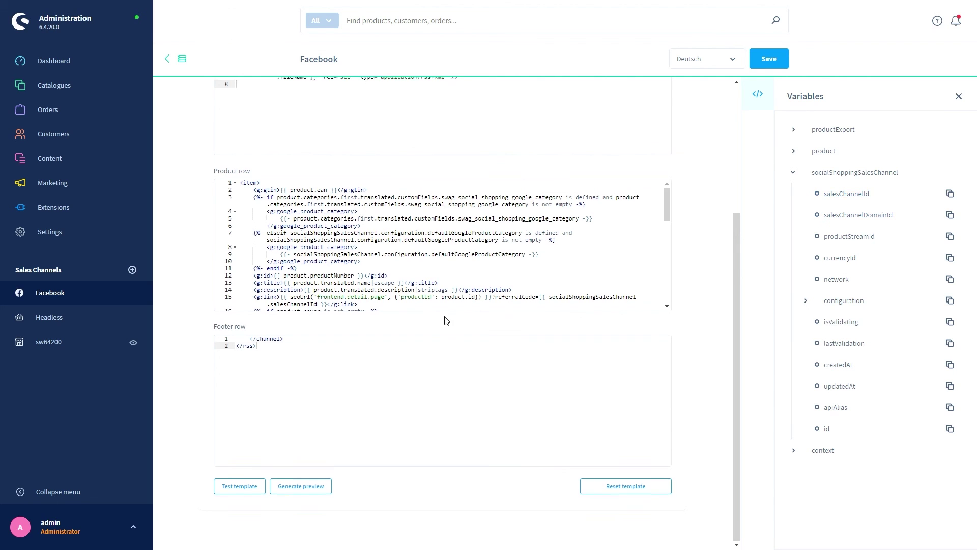
scroll(413, 309, "up", 4)
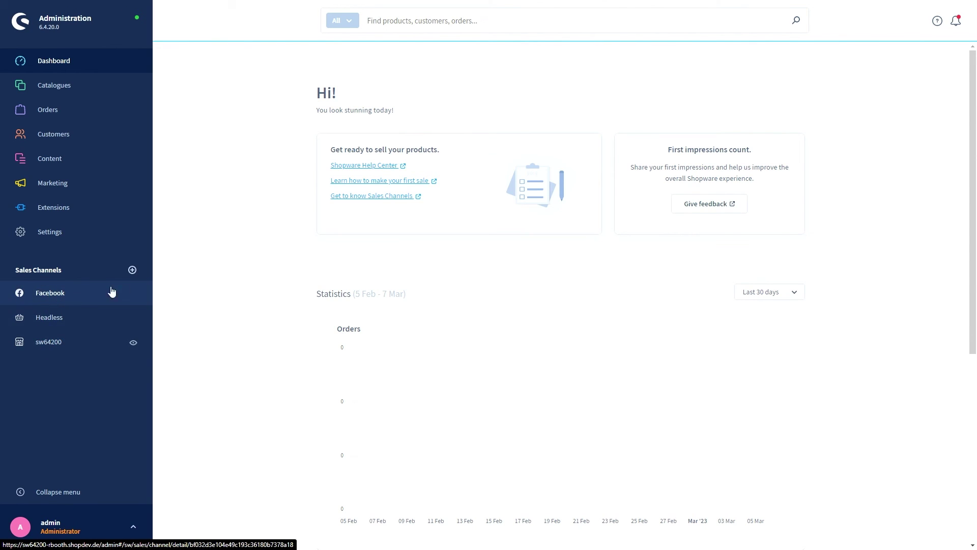
Step: Open the Add Sales Channel dialog listing types like Instagram, Google Shopping and Pinterest
left_click(133, 272)
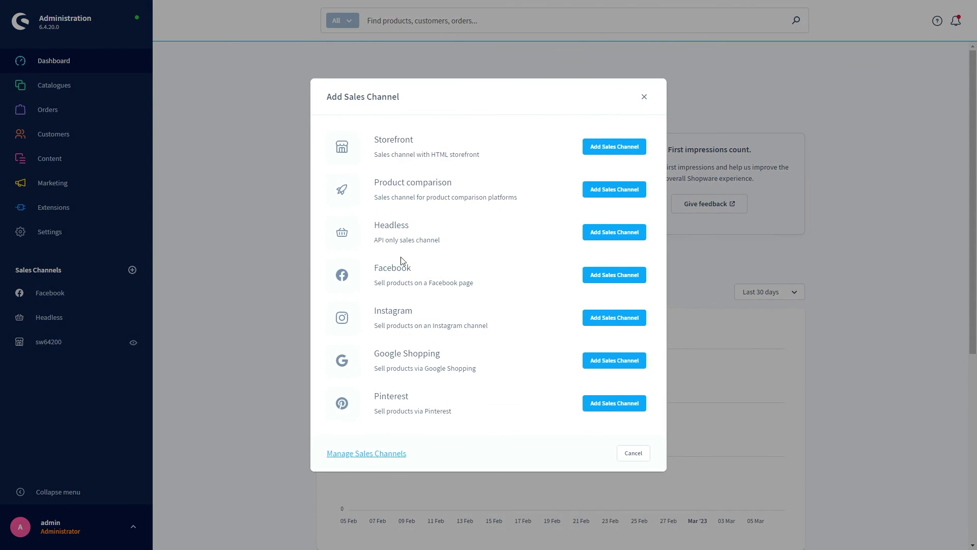